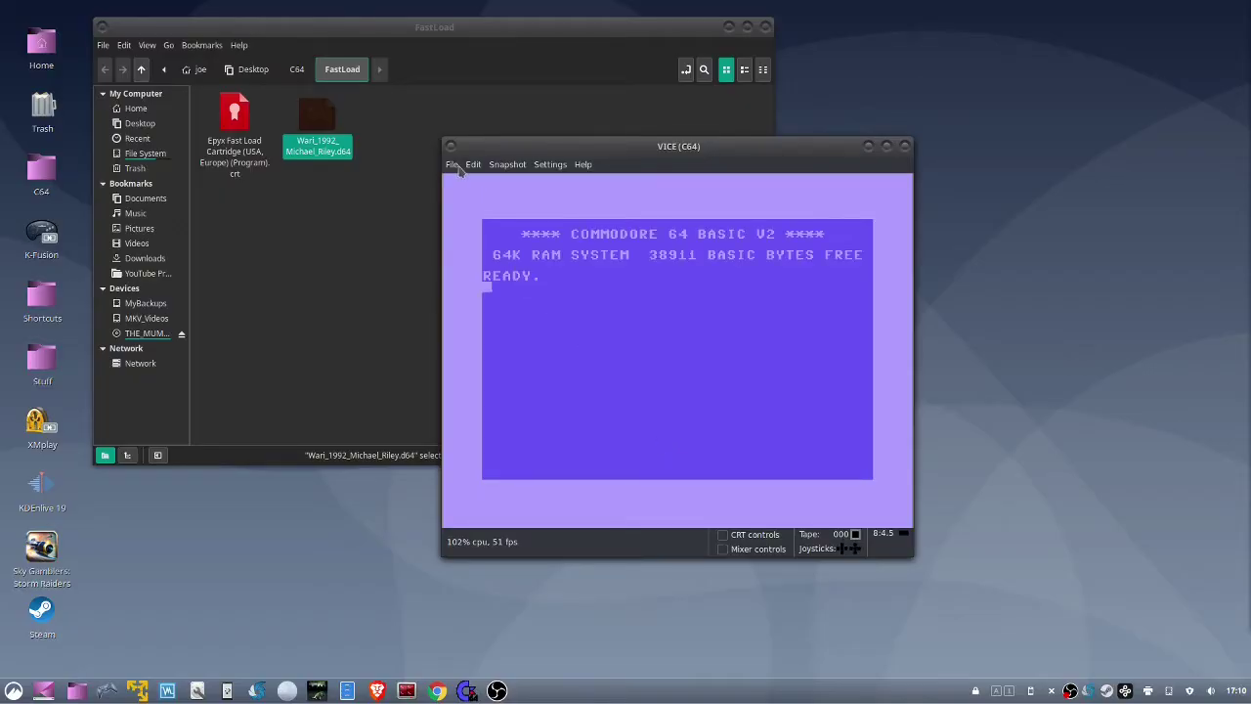
Step: Open VICE's File menu over the C64 BASIC READY screen
left_click(452, 164)
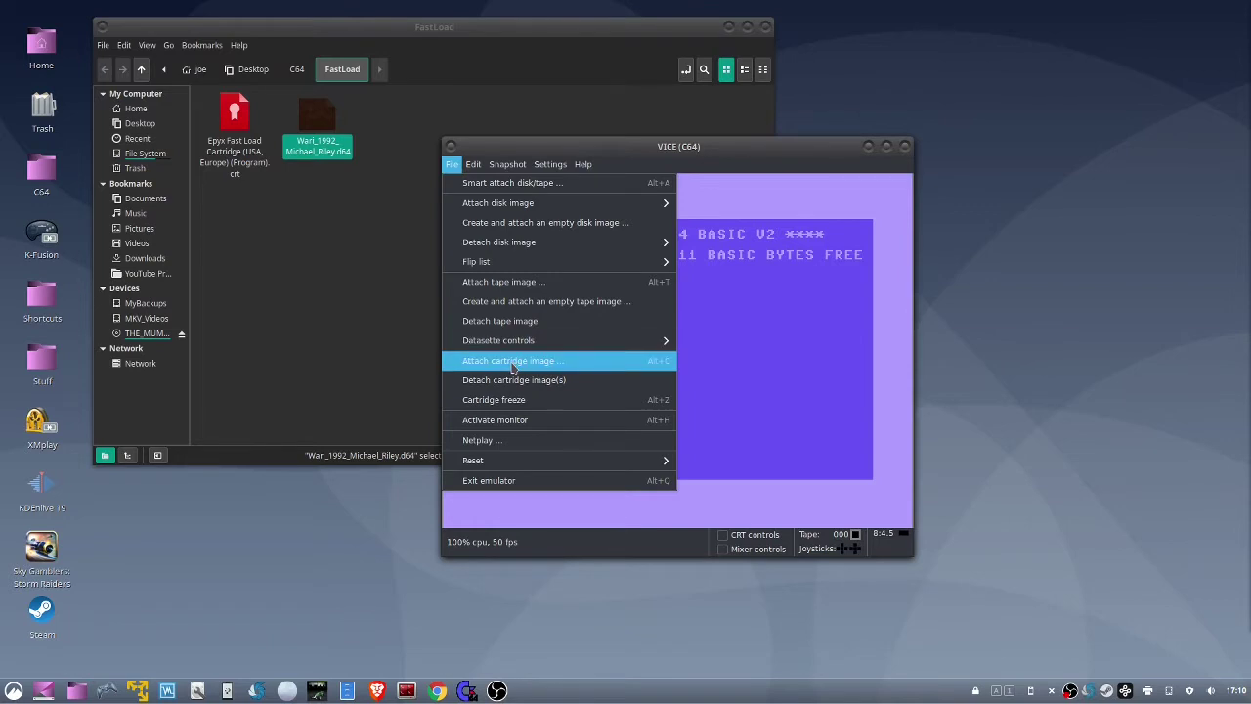
Step: Attach the Epyx Fast Load cartridge image from the FastLoad folder
left_click(513, 367)
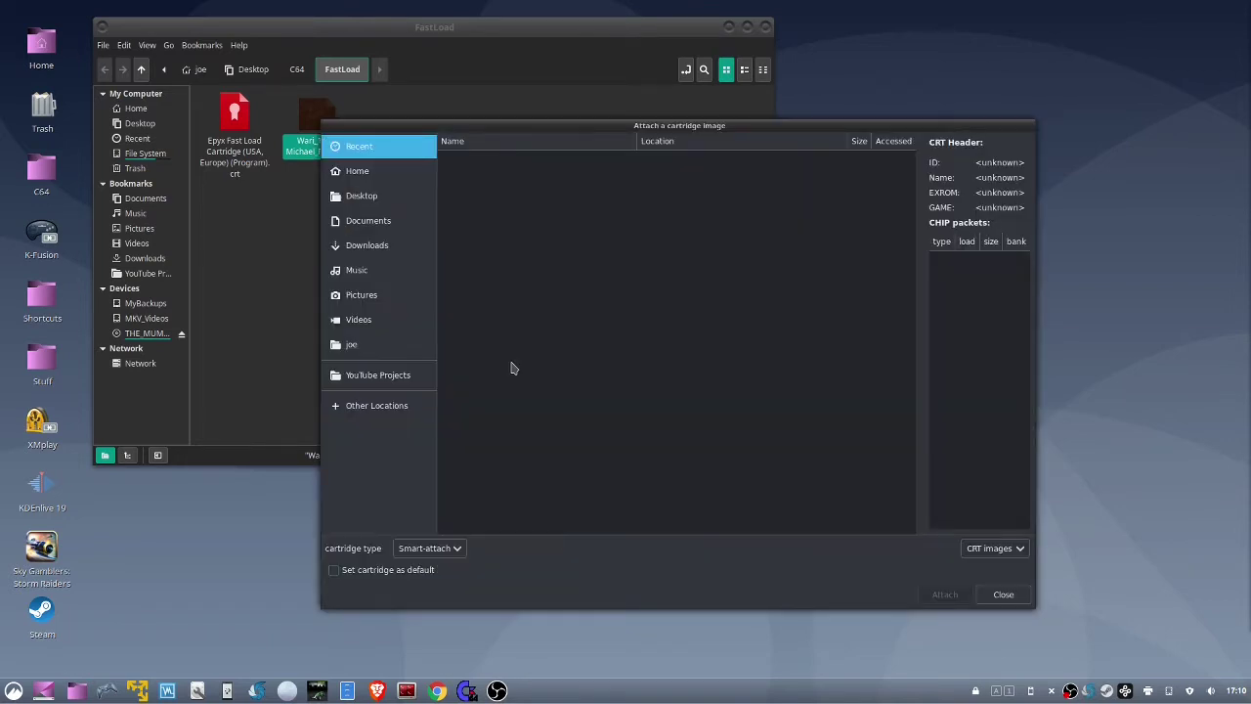
left_click(409, 177)
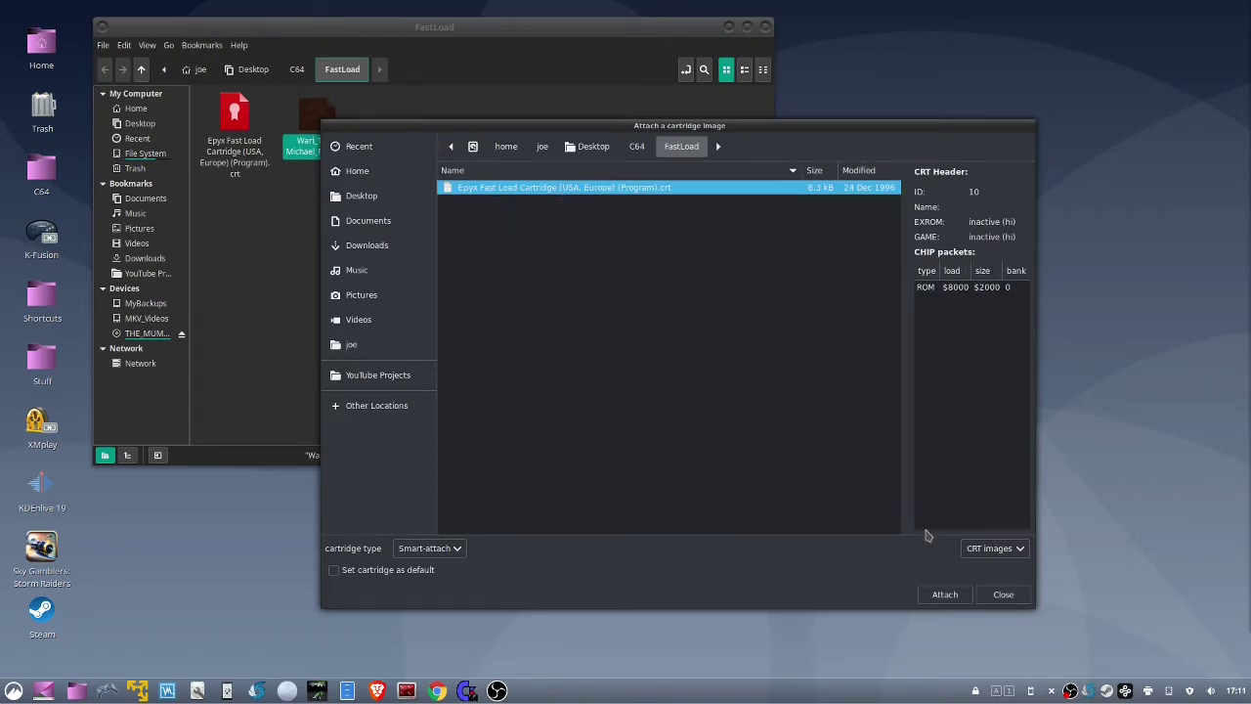
left_click(945, 595)
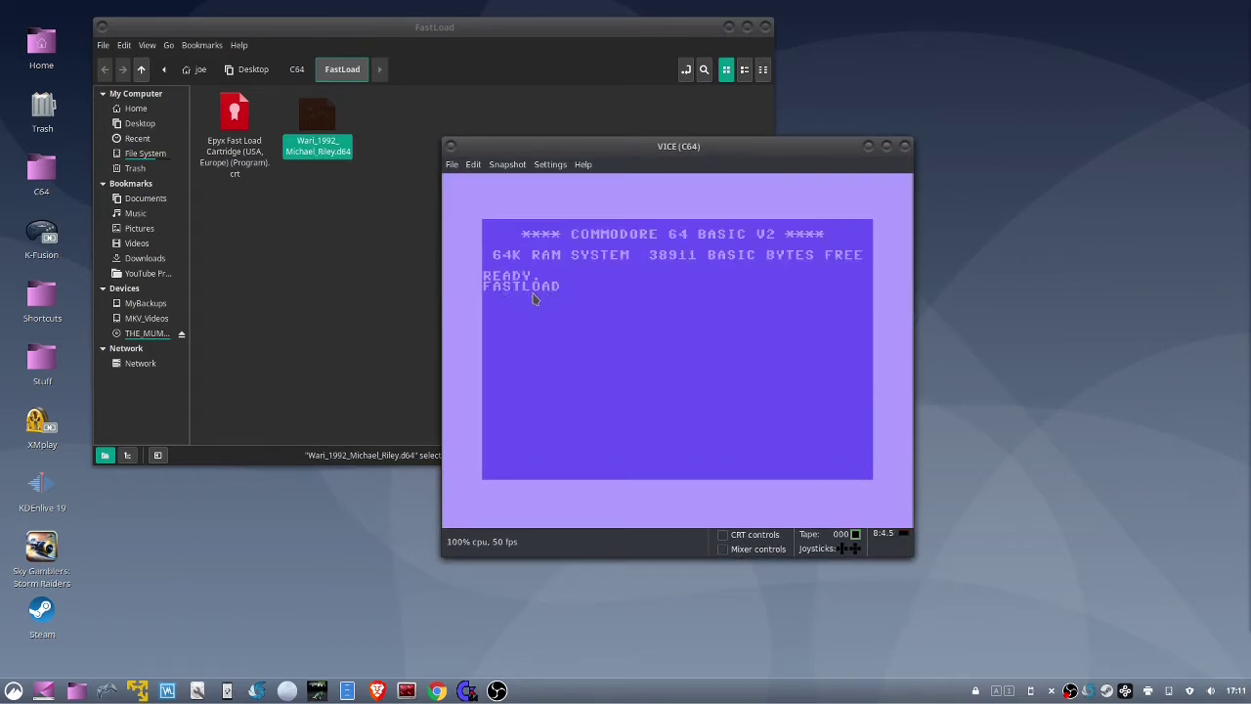
Step: Attach the Wari_1992_Michael_Riley.d64 disk image to drive #8
left_click(453, 165)
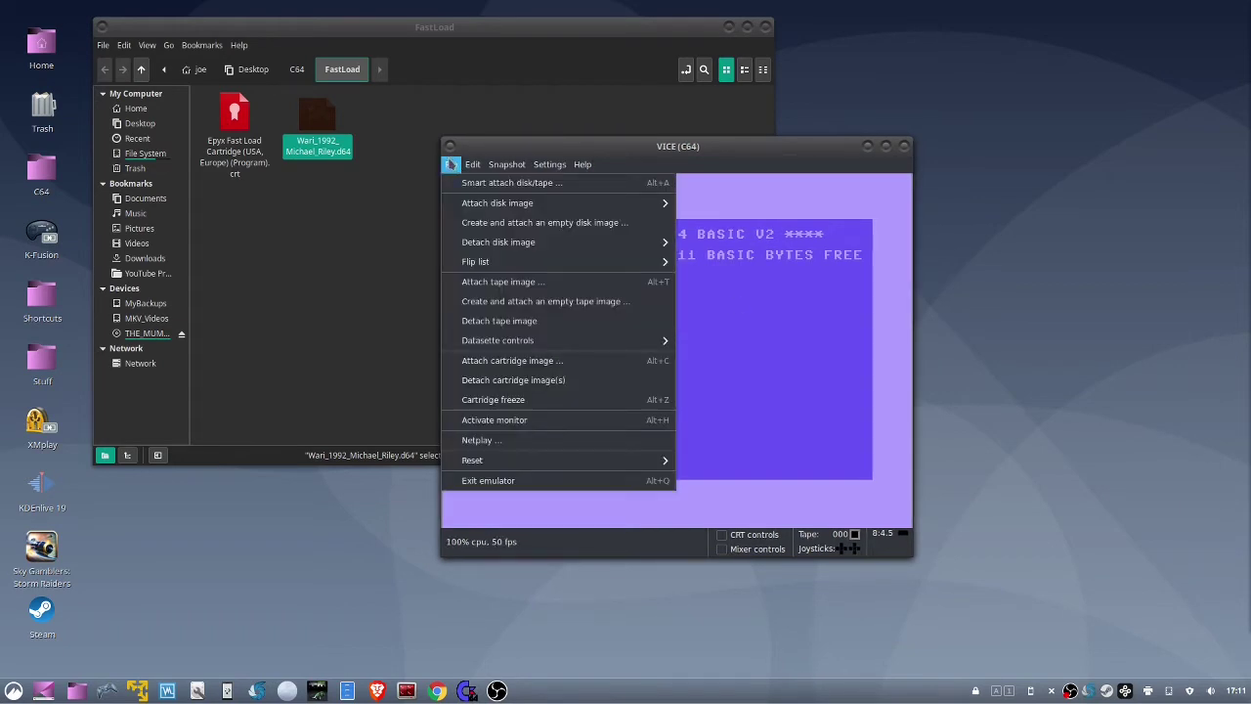
mouse_move(491, 207)
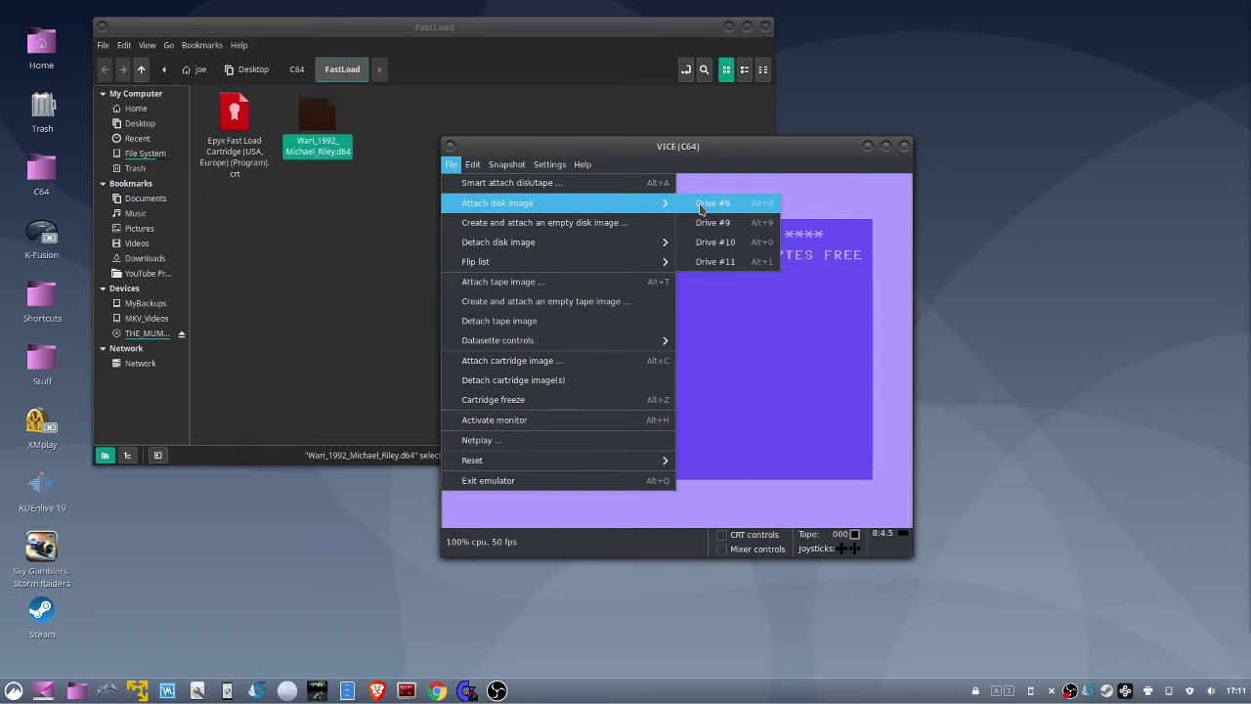
left_click(700, 207)
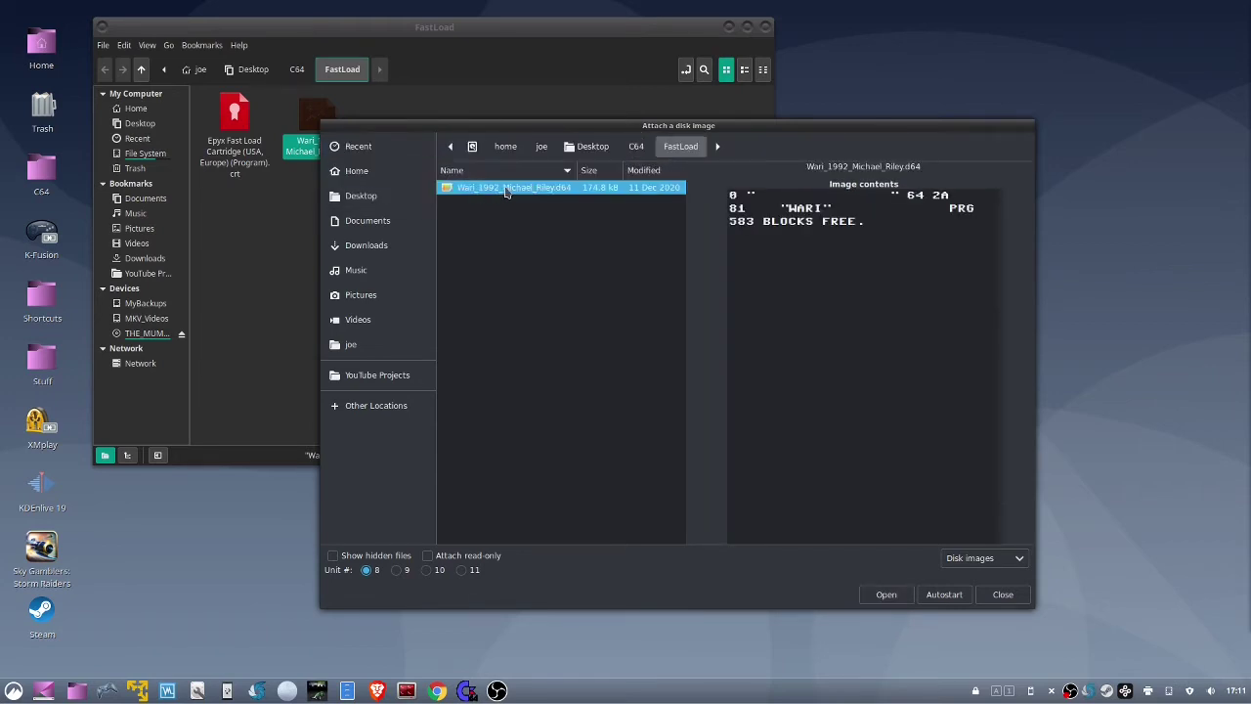
left_click(886, 594)
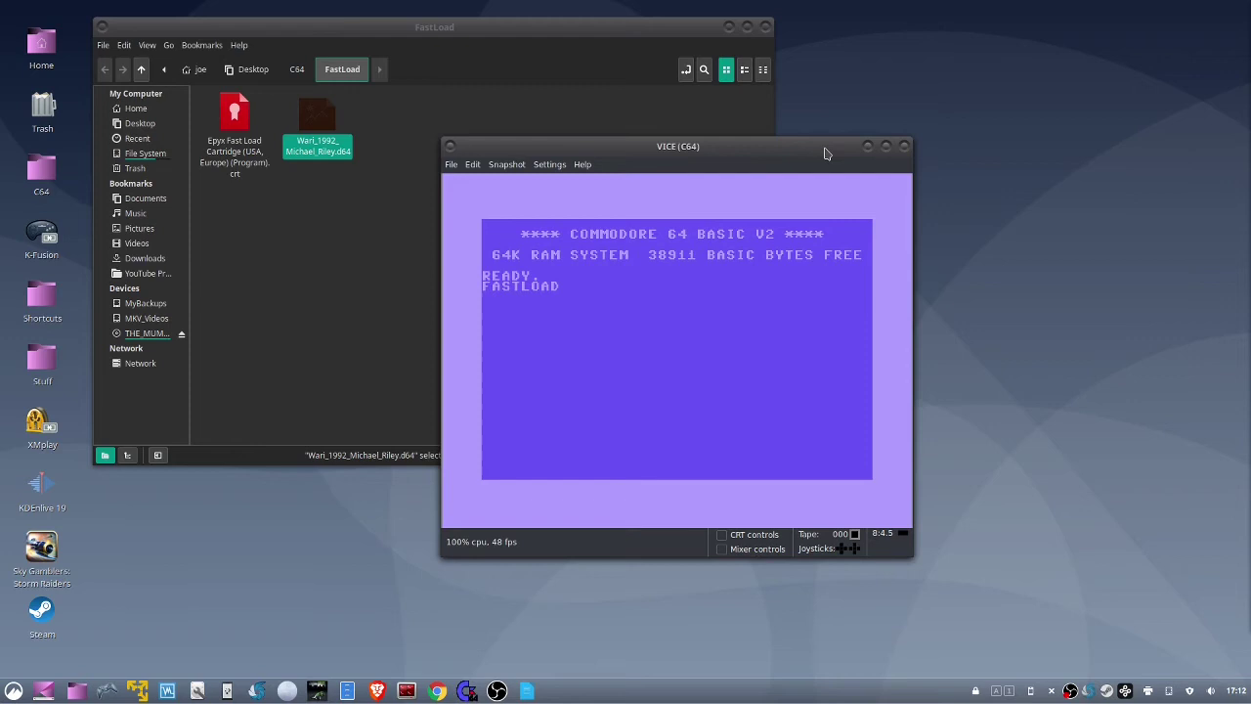
Step: List the disk directory with $, then fast-load WARI using /wari
type("$")
key("Return")
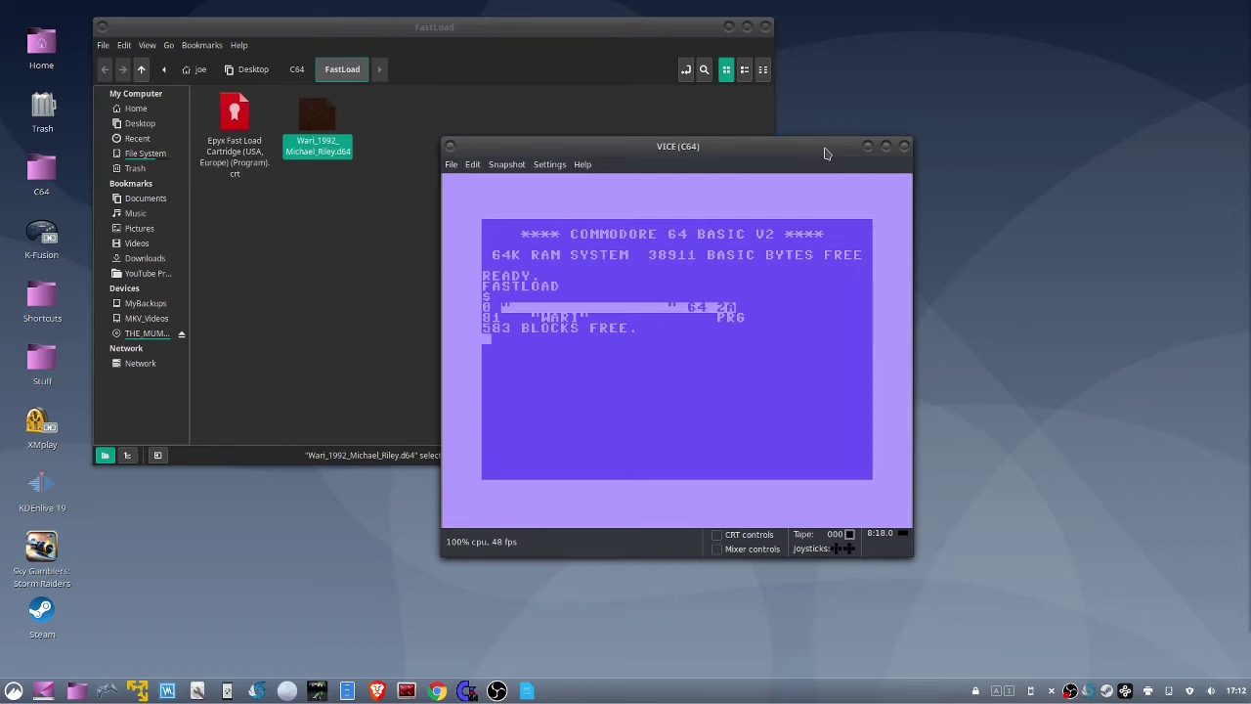
type("/wa")
type("ri")
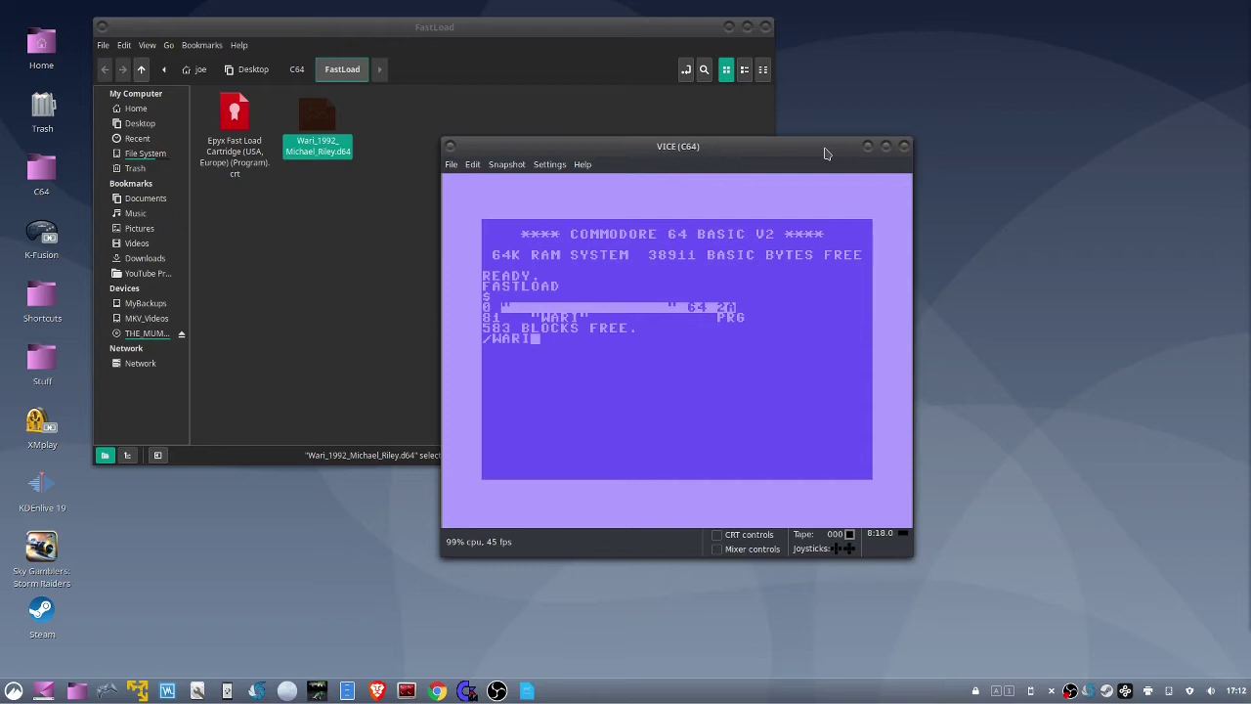
key("Return")
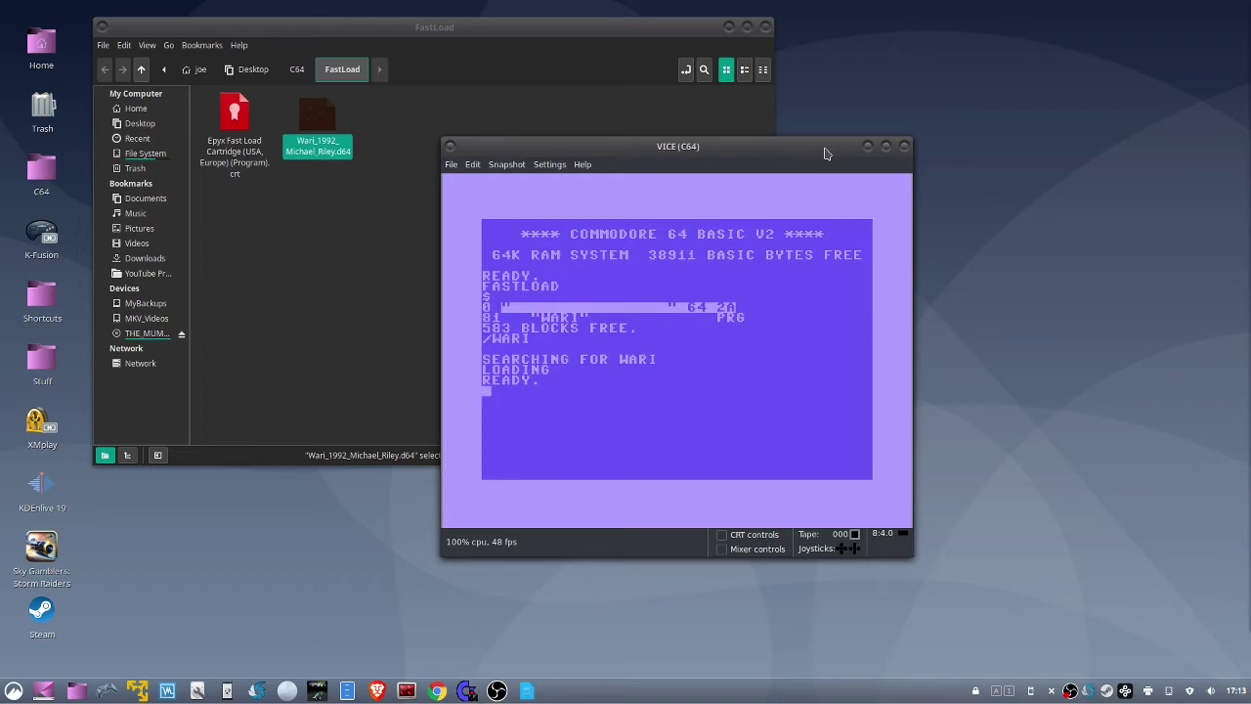
Step: Enter RUN to start Wari and bring up its title screen
type("RUN")
key("Return")
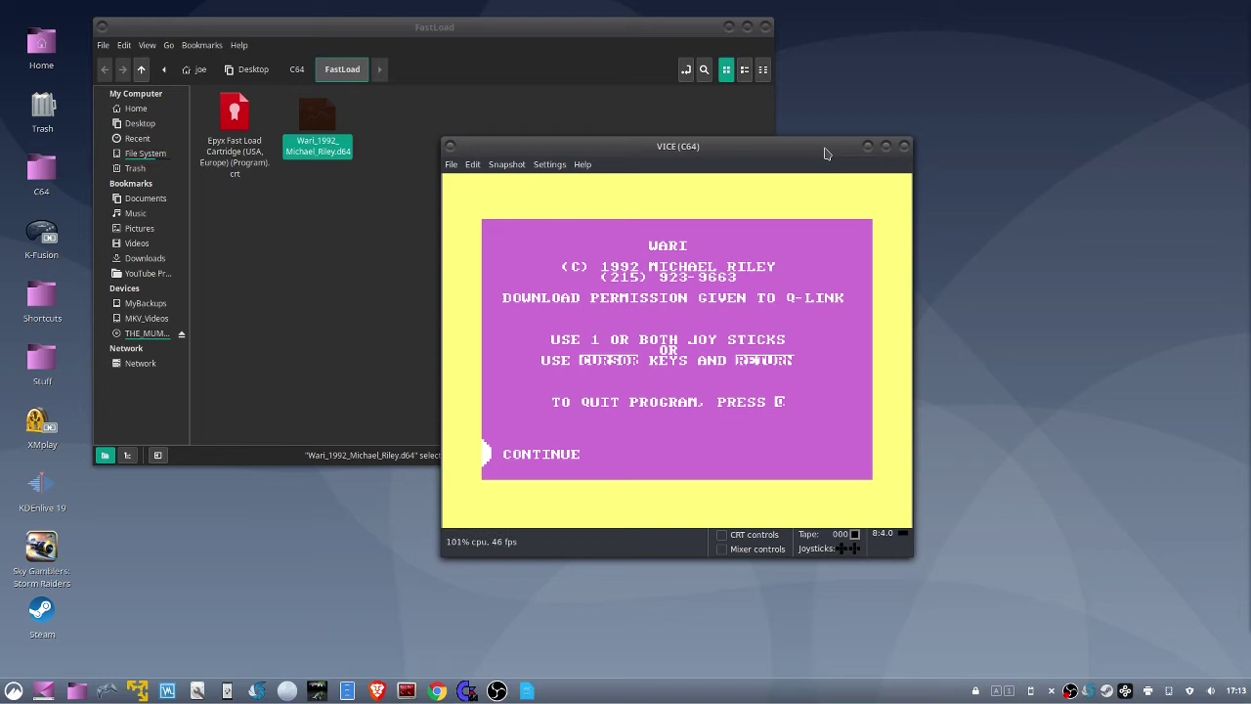
Step: Detach the Epyx Fast Load cartridge so the C64 resets to plain BASIC
left_click(451, 166)
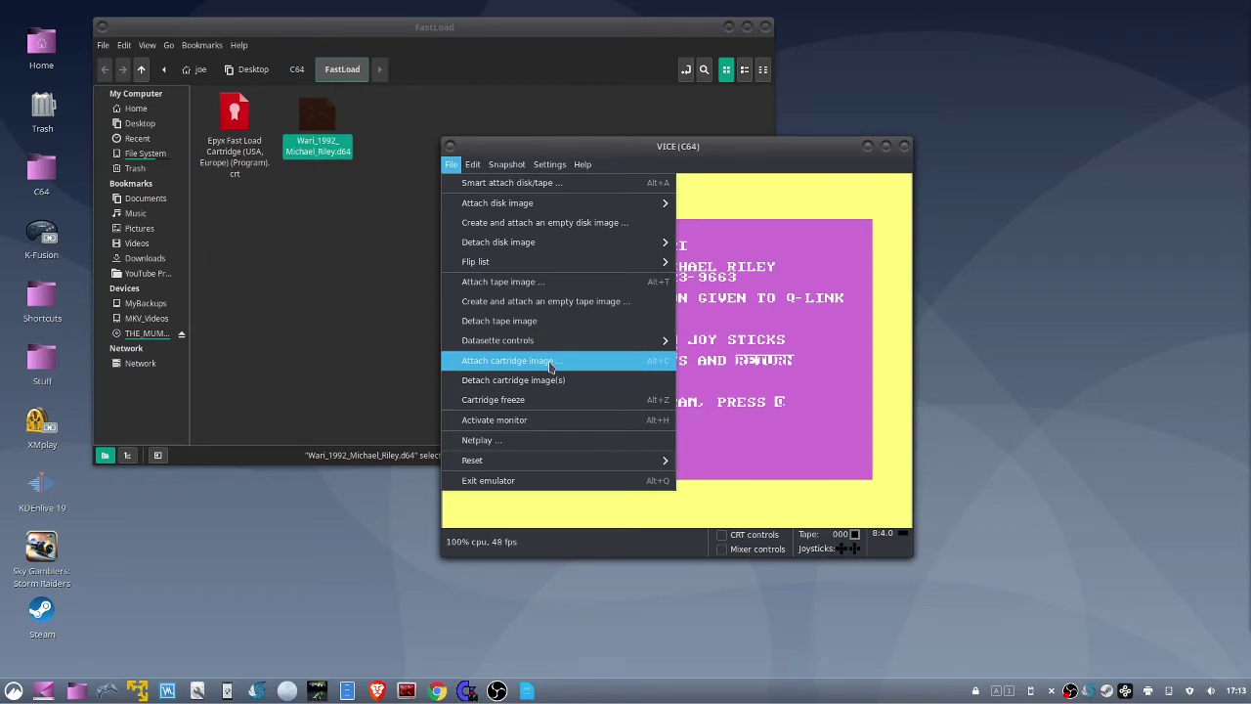
left_click(554, 388)
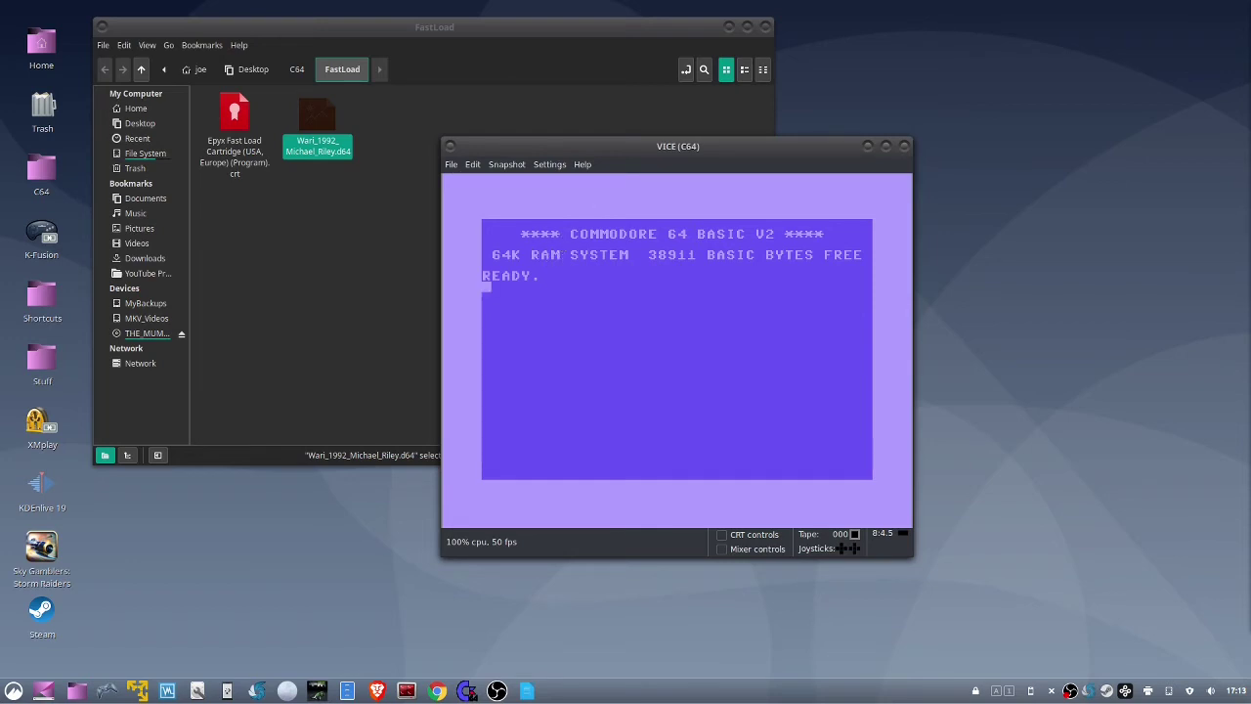
Step: Load WARI normally from drive 8 with LOAD"WARI",8
type("LOAD")
type("\"WARI")
type("\",8")
key("Return")
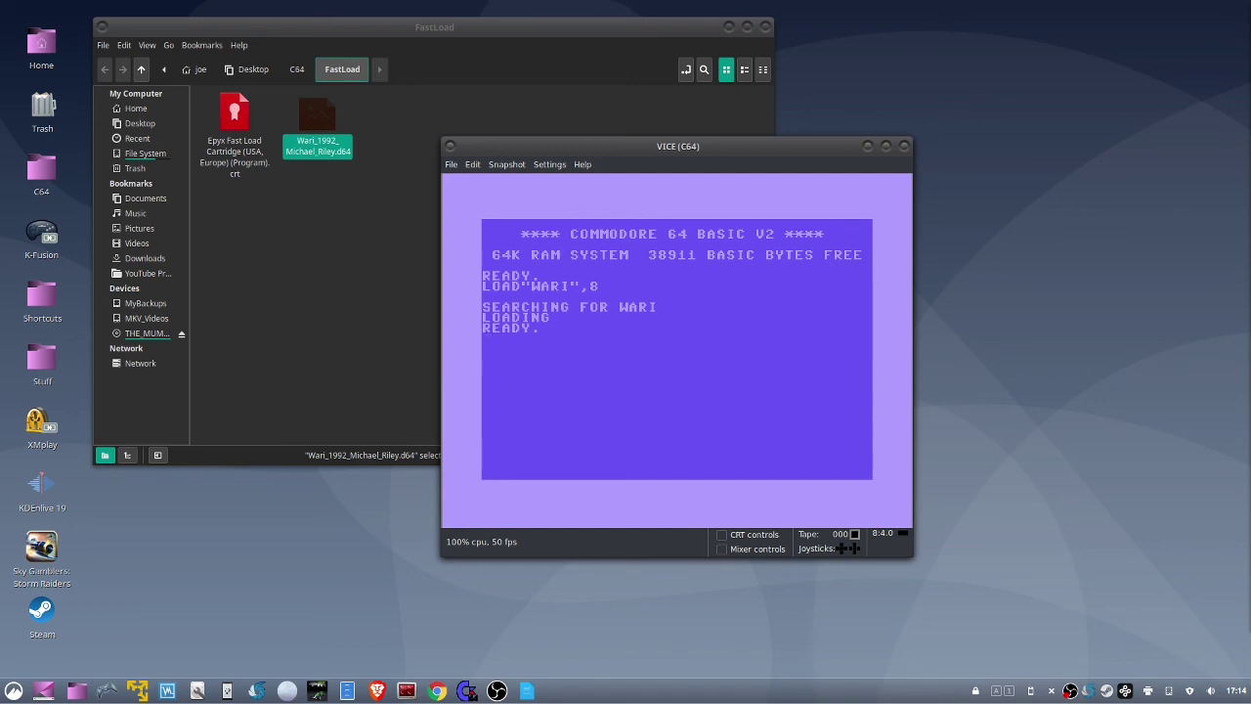
Step: Enter RUN again to reach Wari's title screen without the cartridge
type("RUN")
key("Return")
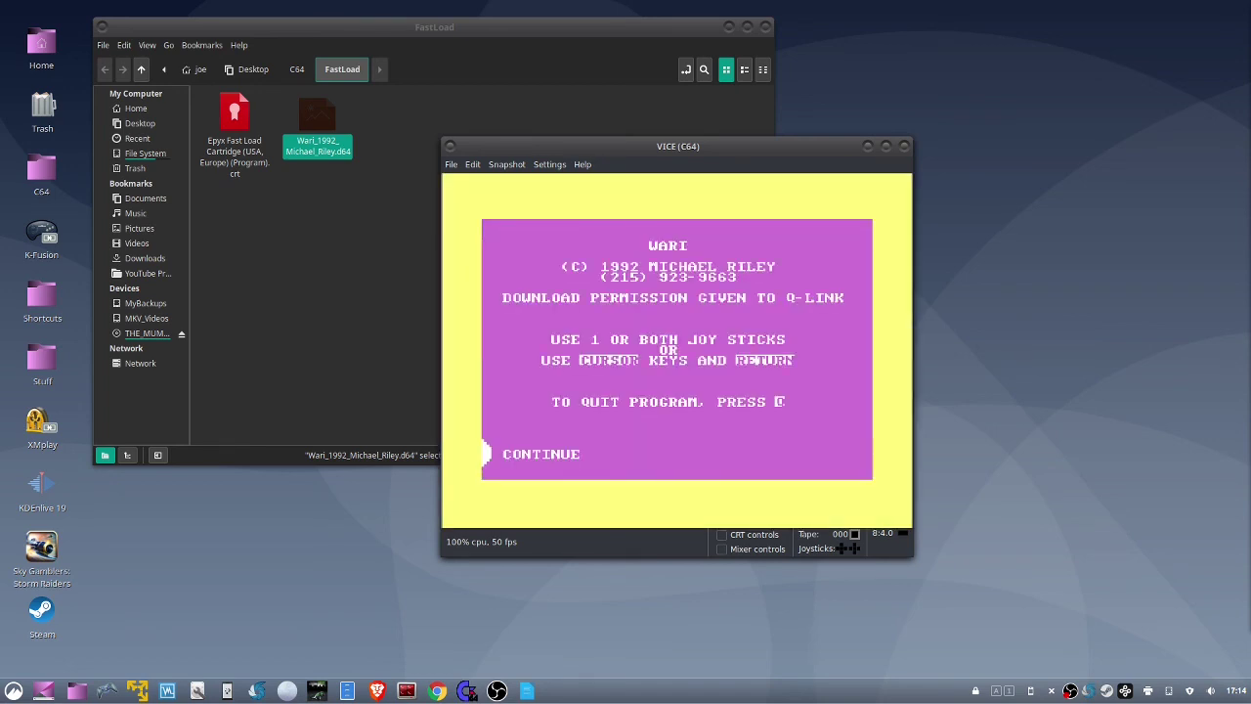